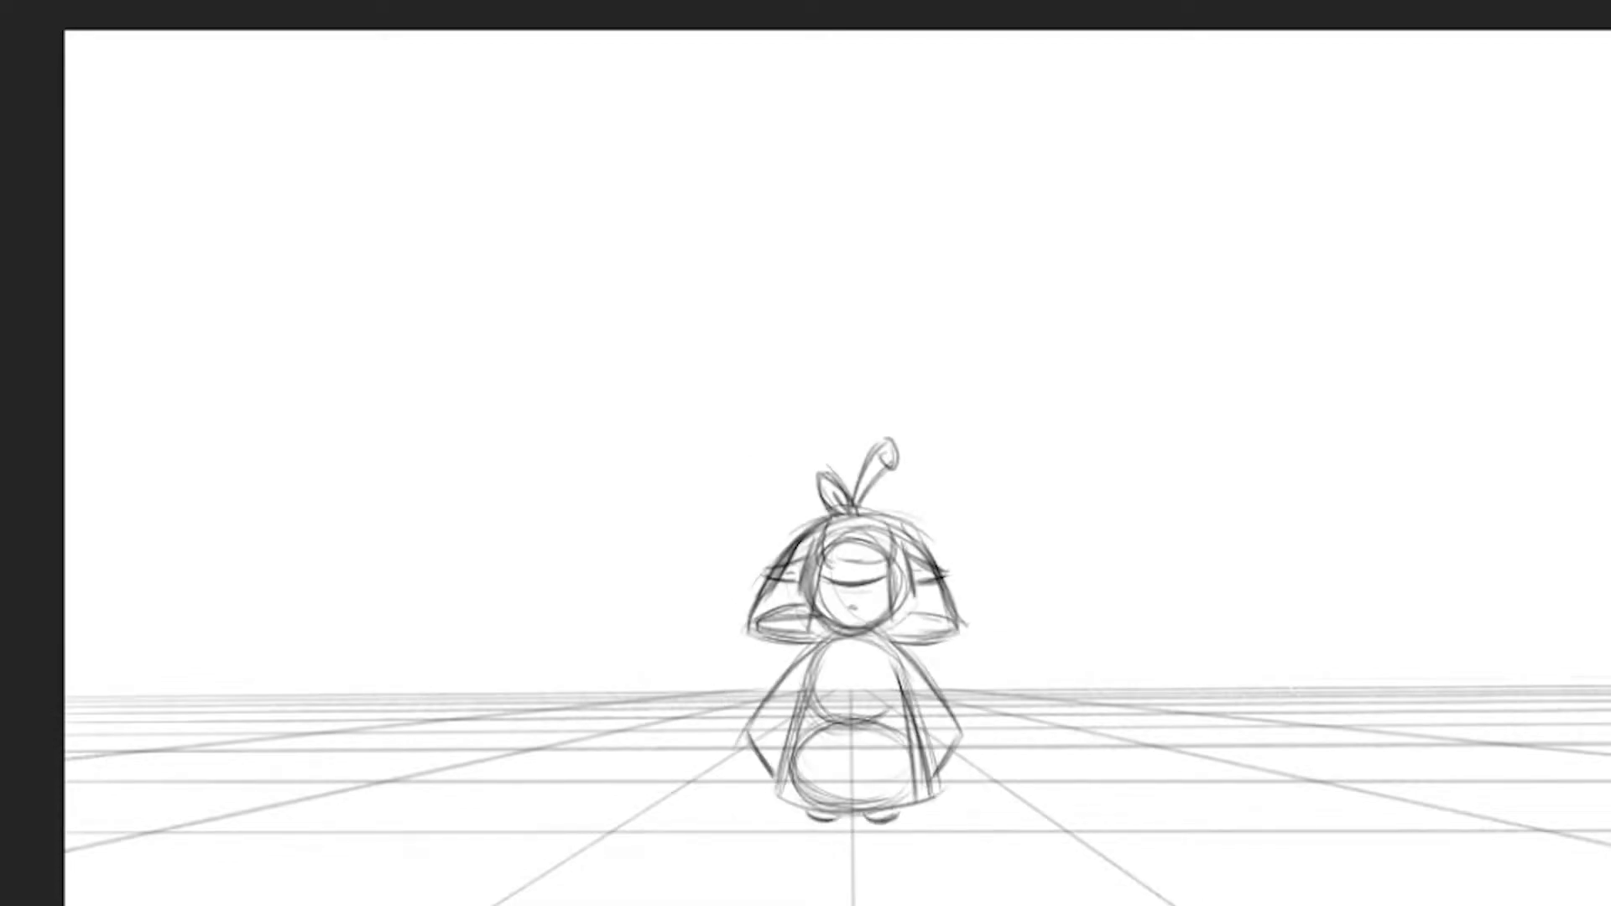
Sketch the upper-body oval of the in-between pose, placing it against the standing and squash drawings
mouse_move(145, 92)
mouse_down()
mouse_move(136, 147)
mouse_move(144, 88)
mouse_up()
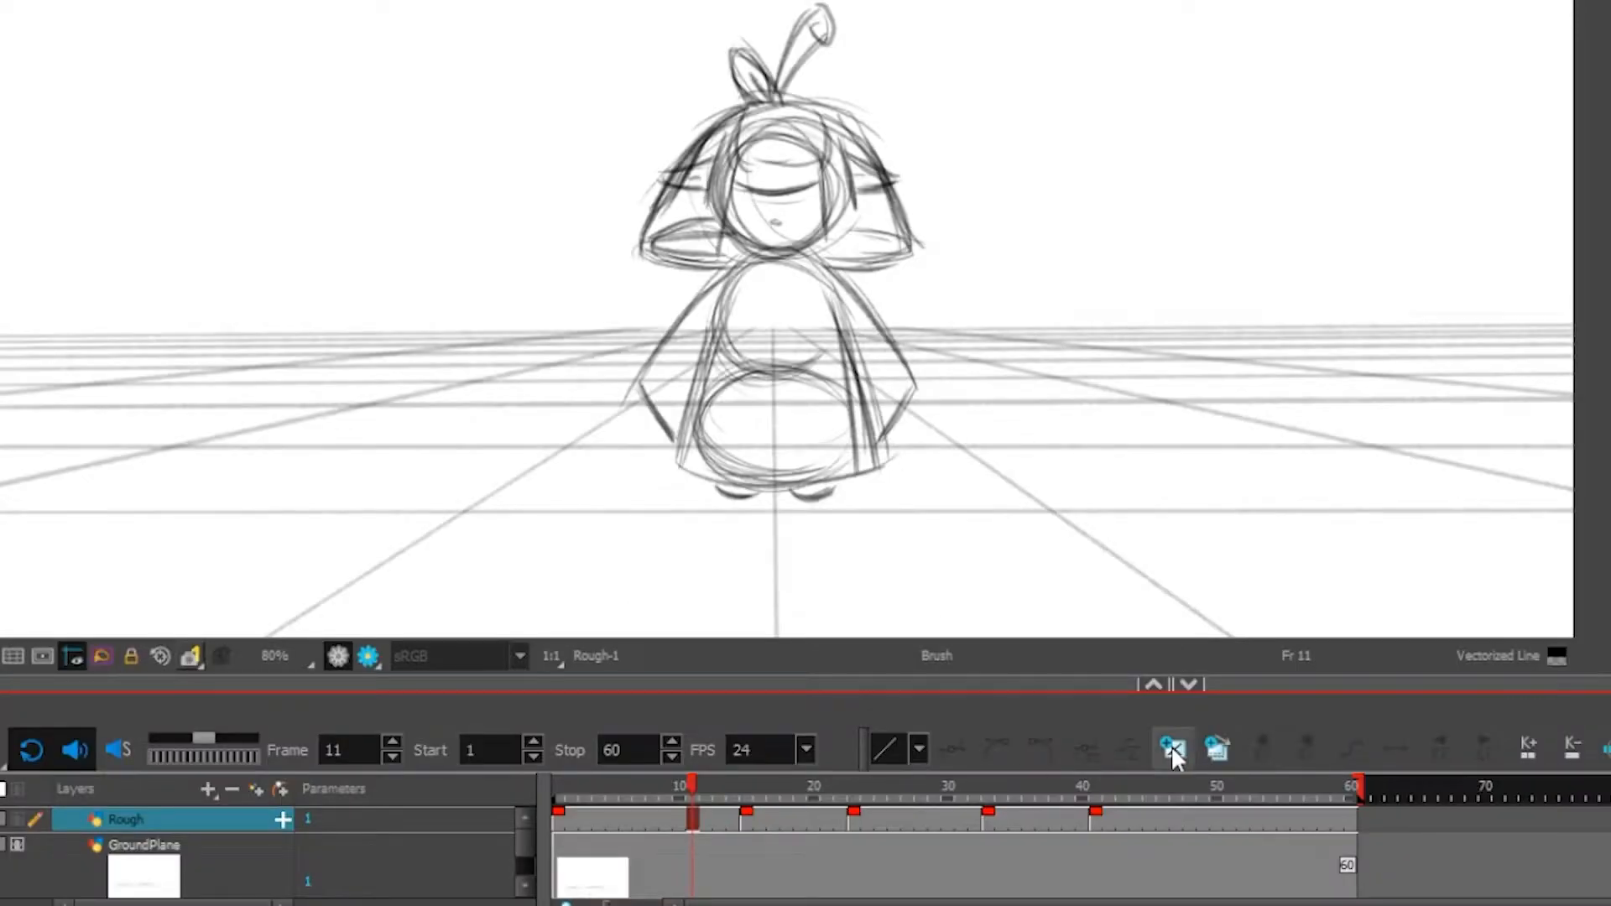
click(1171, 745)
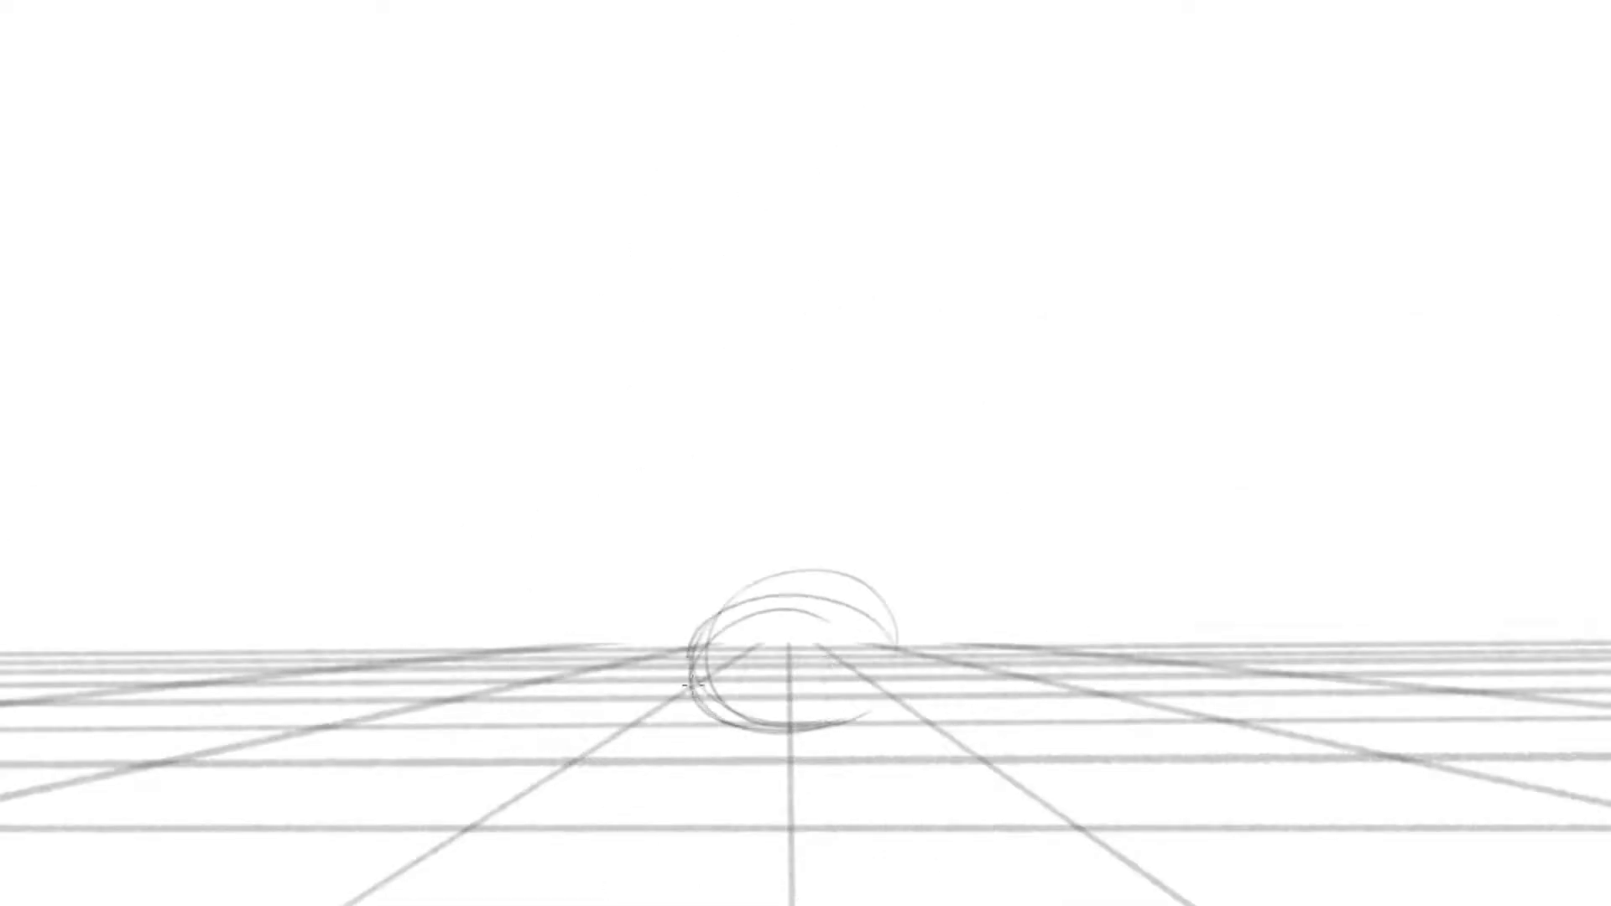
drag(692, 686, 856, 723)
key(comma)
key(period)
key(period)
key(comma)
key(comma)
key(period)
Rough in a wide lower-body oval beneath the chest, checking its placement against the neighbouring poses
mouse_move(739, 728)
mouse_down()
mouse_move(660, 798)
mouse_move(854, 733)
mouse_move(939, 862)
mouse_up()
key(comma)
key(period)
key(alt+o)
key(alt+s)
click(637, 822)
key(alt+b)
key(alt+o)
key(period)
key(comma)
key(comma)
key(period)
Sketch the bell-shaped robe outline around the two body ovals, with its hem, both sides and shoulder line
drag(612, 885, 969, 897)
drag(642, 762, 619, 883)
drag(690, 638, 622, 891)
key(comma)
key(period)
key(comma)
key(period)
mouse_move(900, 625)
mouse_down()
mouse_move(956, 889)
mouse_move(852, 904)
mouse_up()
drag(908, 653, 965, 881)
drag(690, 641, 804, 571)
Sketch a rounded head oval directly above the chest oval
key(comma)
key(period)
drag(844, 445, 891, 478)
drag(713, 496, 881, 558)
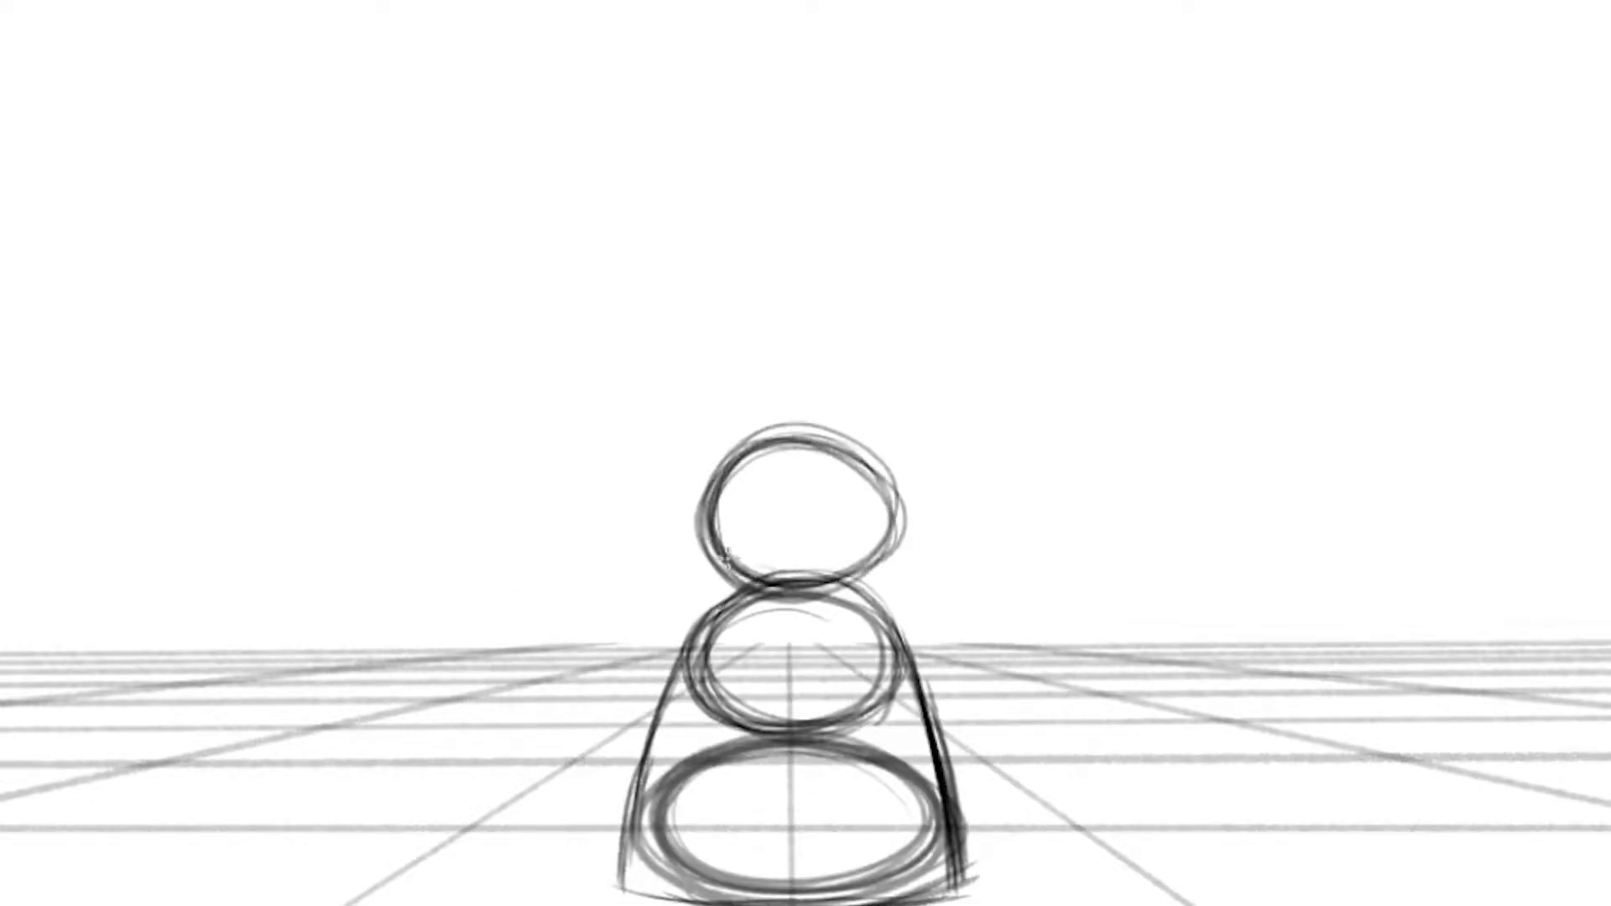
Flip through the neighbouring drawings to compare the head and body placement between poses
key(comma)
key(comma)
key(period)
key(period)
key(comma)
key(period)
key(comma)
key(period)
key(period)
key(comma)
key(comma)
key(period)
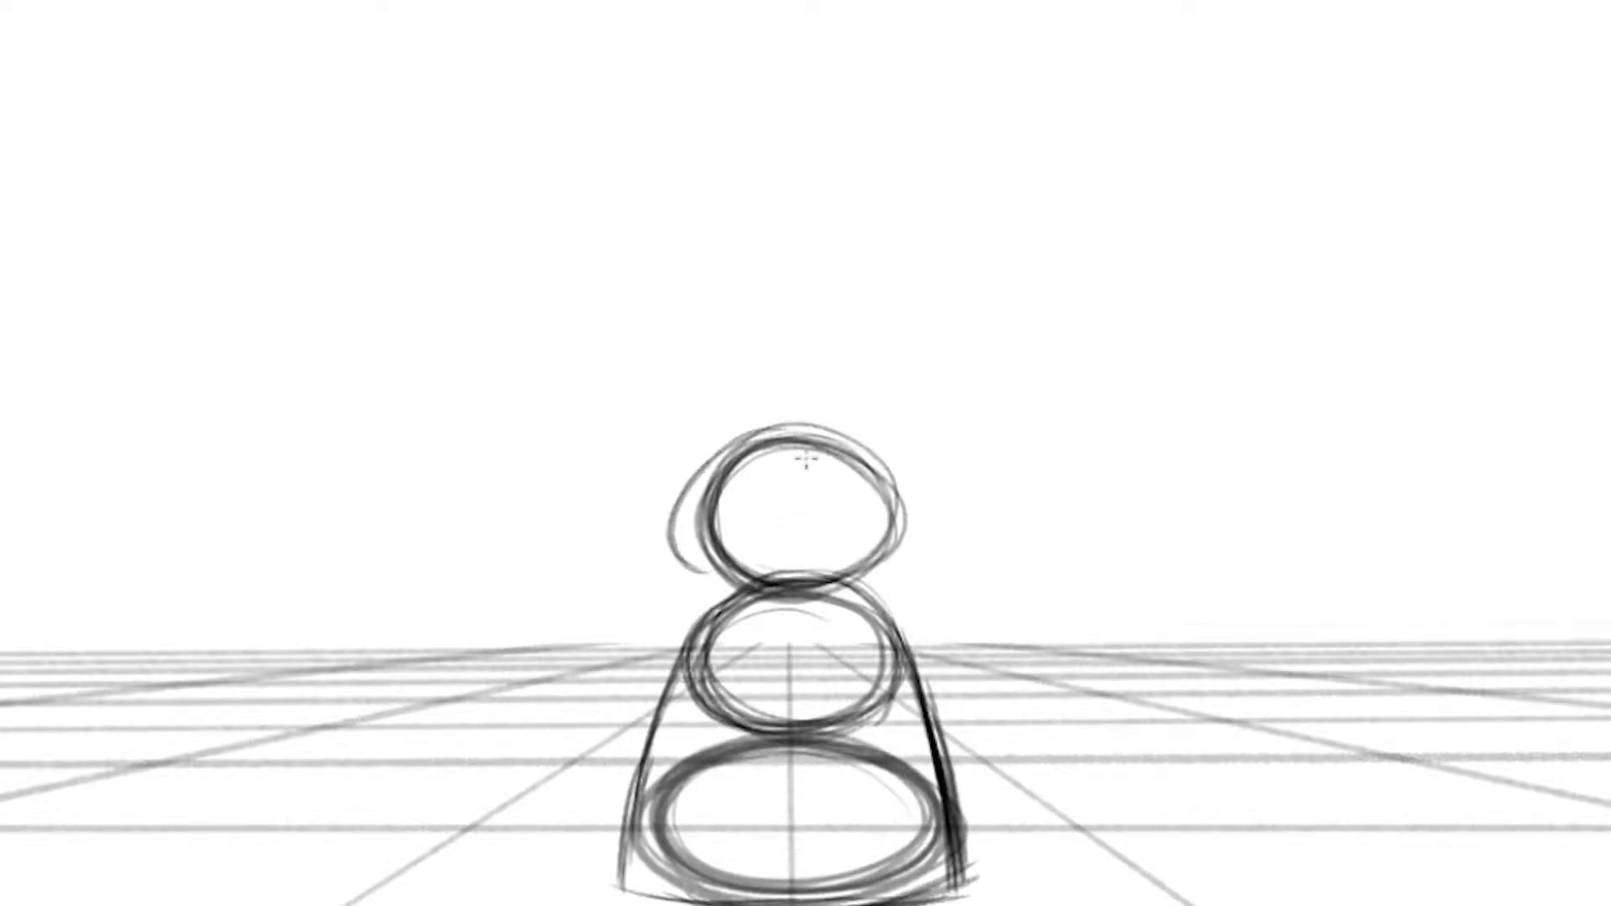
Undo the stray stroke beside the head, redraw its left contour closer in and add a curved eye line
key(ctrl+z)
drag(759, 435, 720, 581)
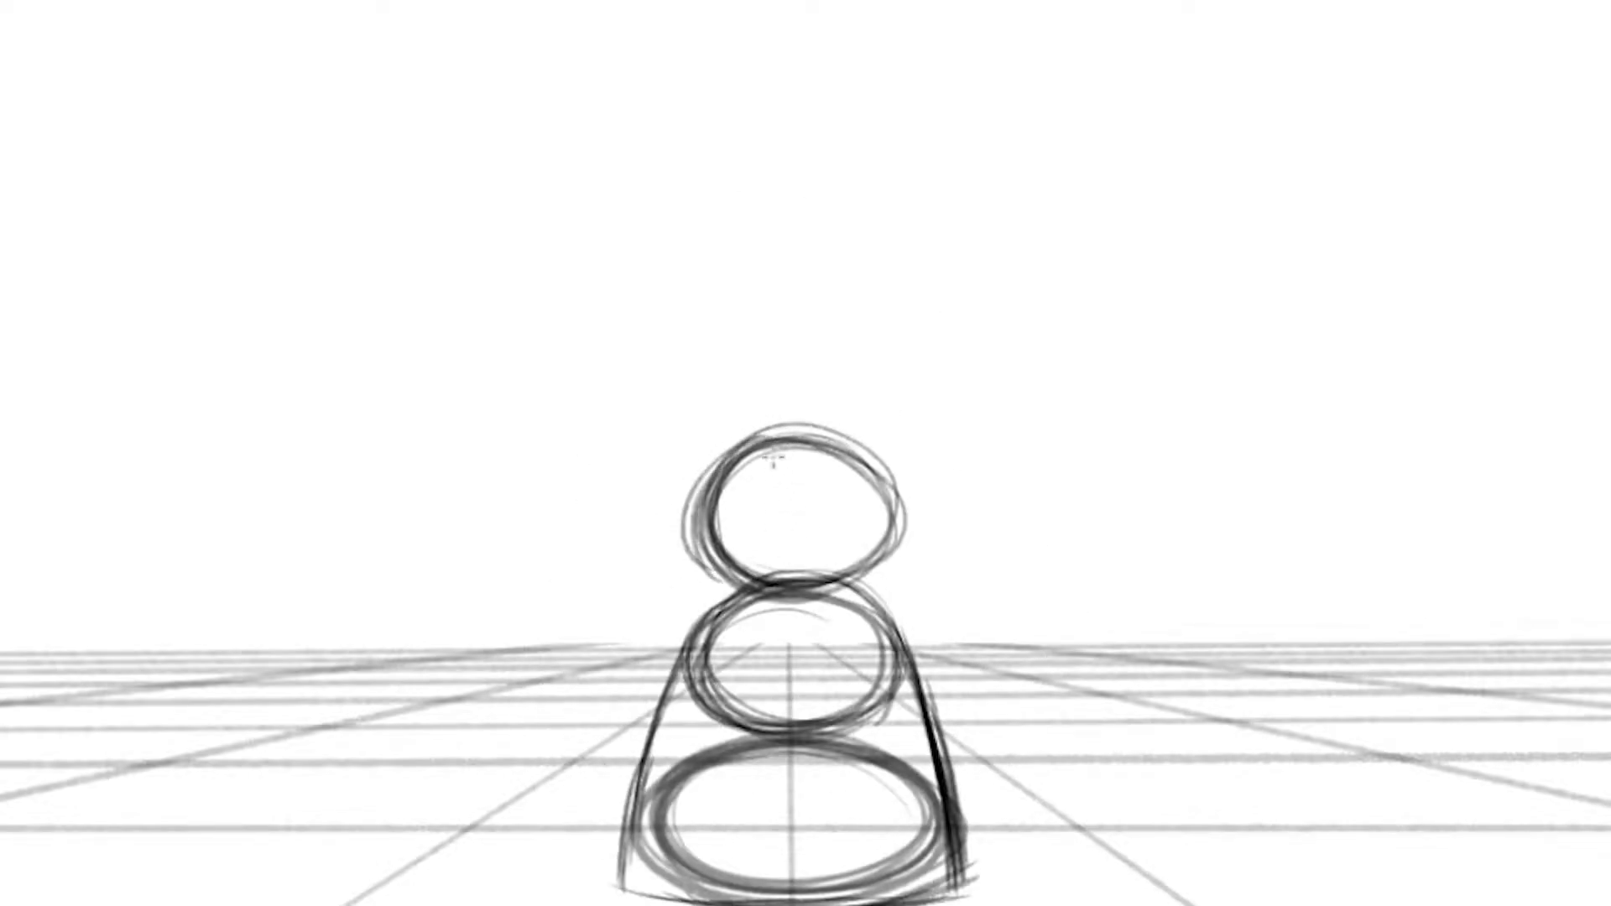
drag(721, 523, 893, 516)
key(comma)
key(period)
Draw the vertical centre line down the face and reinforce the head's left contour
drag(791, 443, 792, 582)
drag(790, 433, 792, 600)
drag(732, 461, 773, 585)
Flip between the standing, in-between and squash drawings to examine the head's motion
key(period)
key(comma)
key(comma)
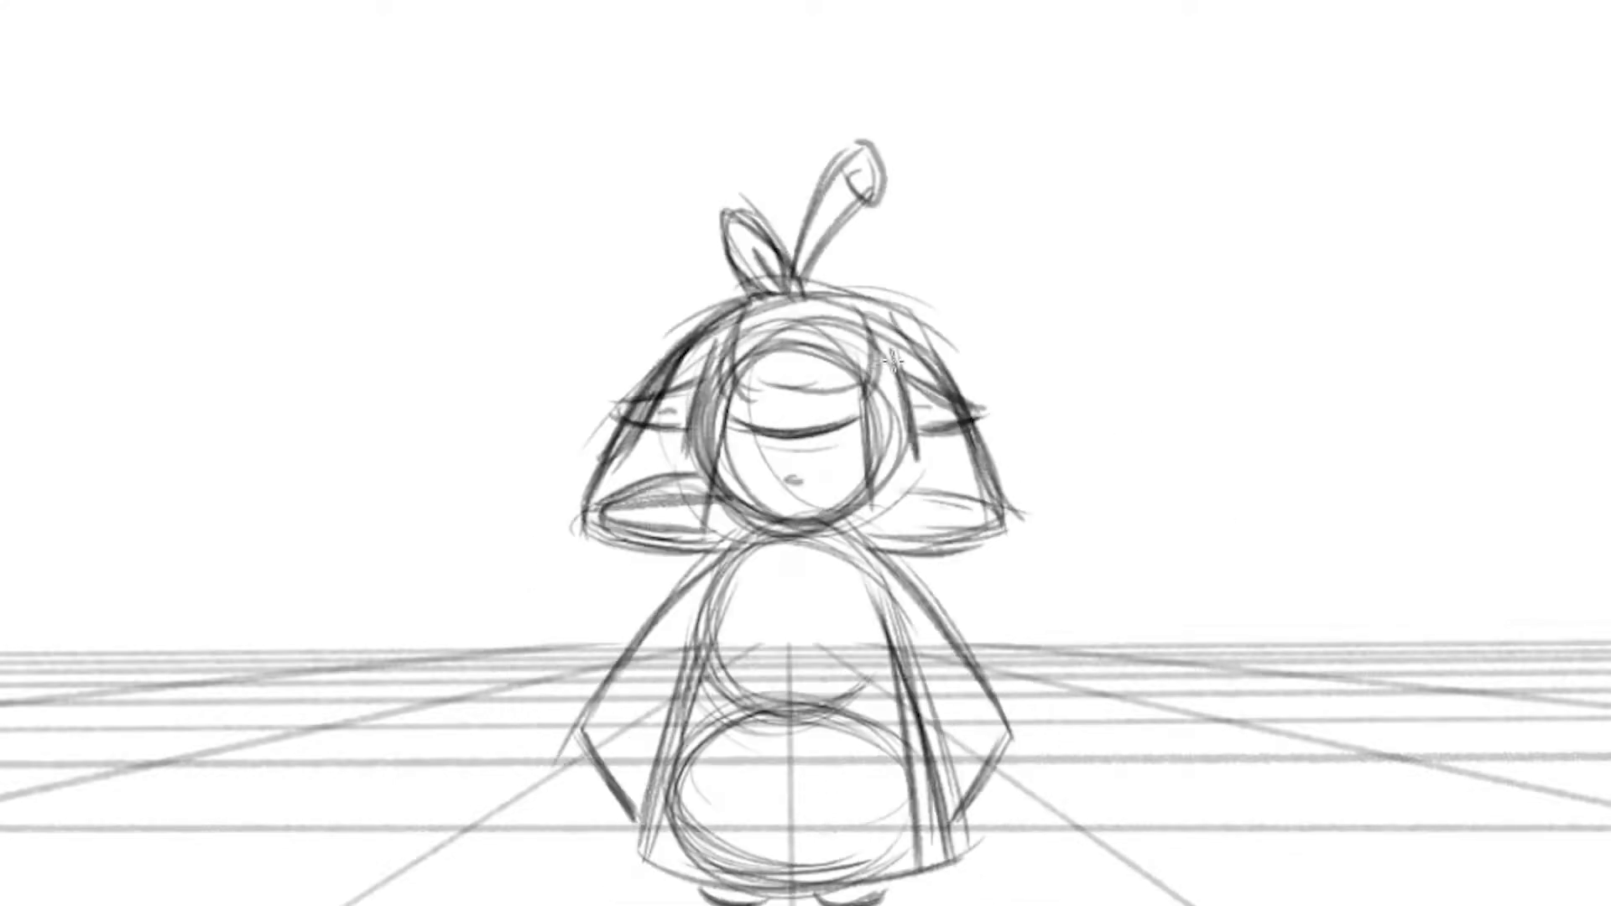
key(comma)
key(period)
key(period)
key(comma)
key(comma)
key(period)
key(comma)
key(comma)
key(comma)
key(period)
key(period)
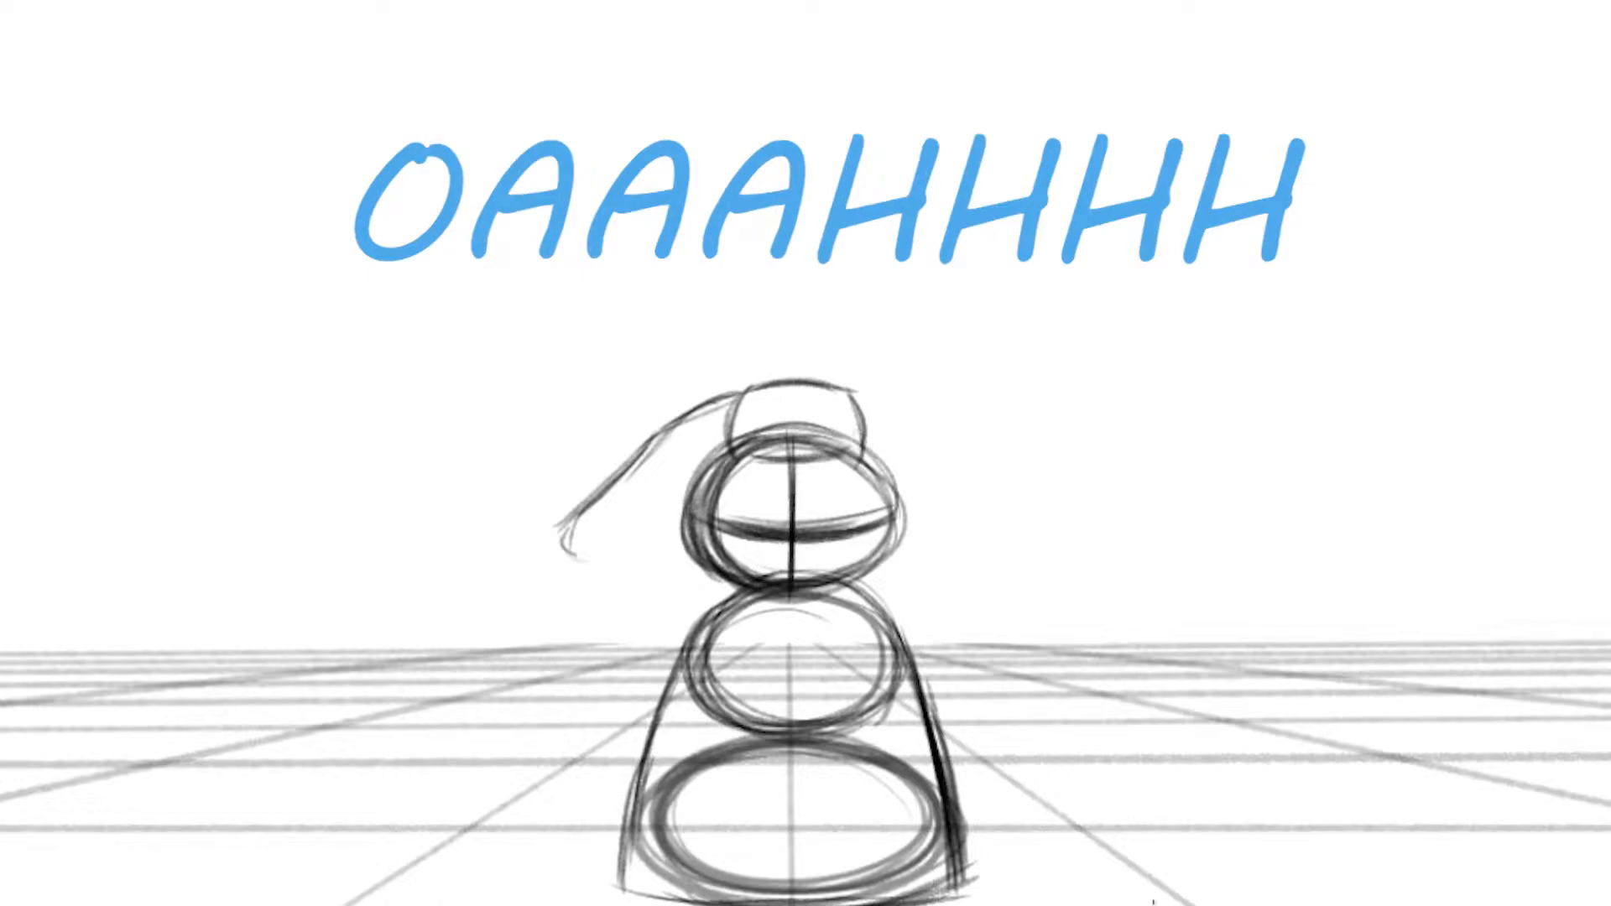
Sketch the sloping right edge of the hair, plus the pointed leaf and tall stem on top of the head
mouse_move(942, 438)
mouse_down()
mouse_move(966, 504)
mouse_move(1007, 527)
mouse_up()
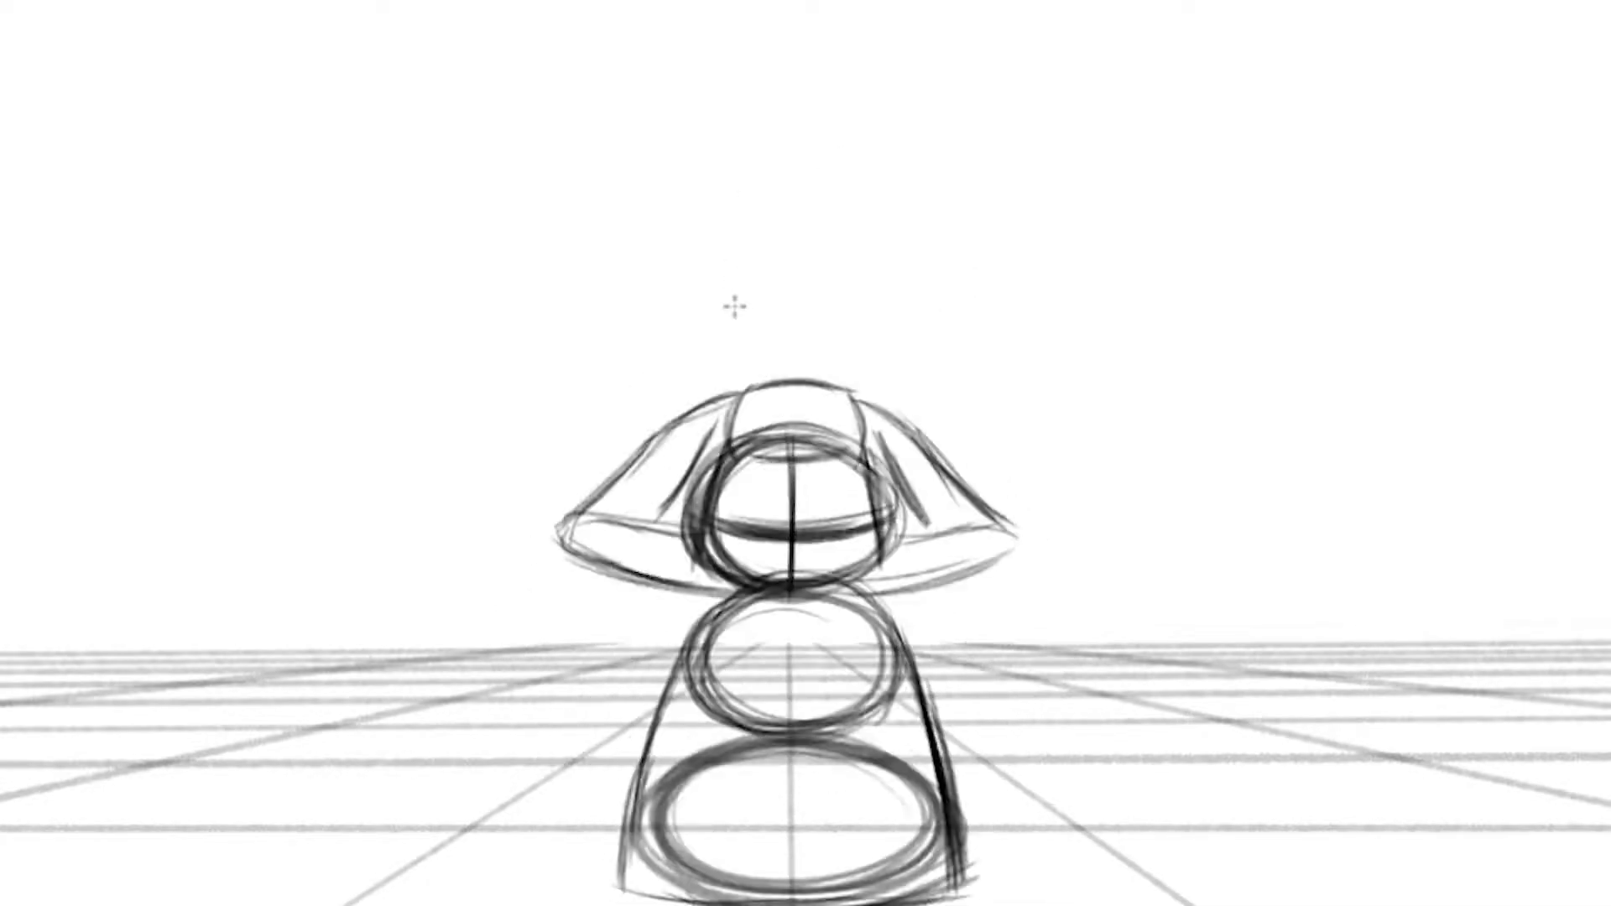
drag(733, 306, 776, 361)
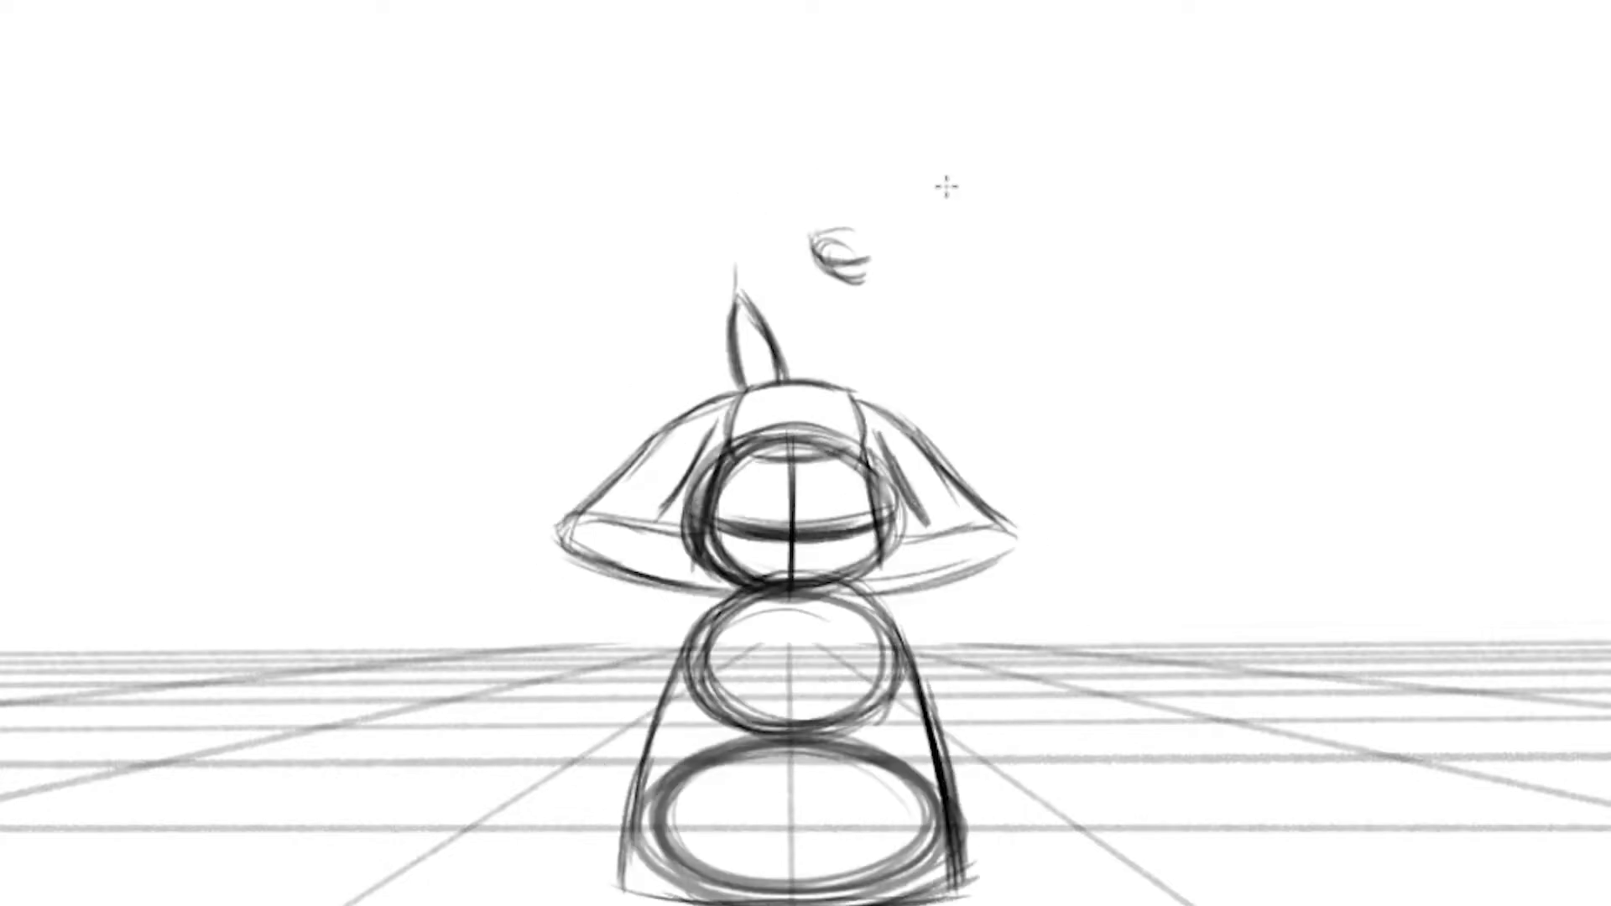
drag(813, 289, 798, 373)
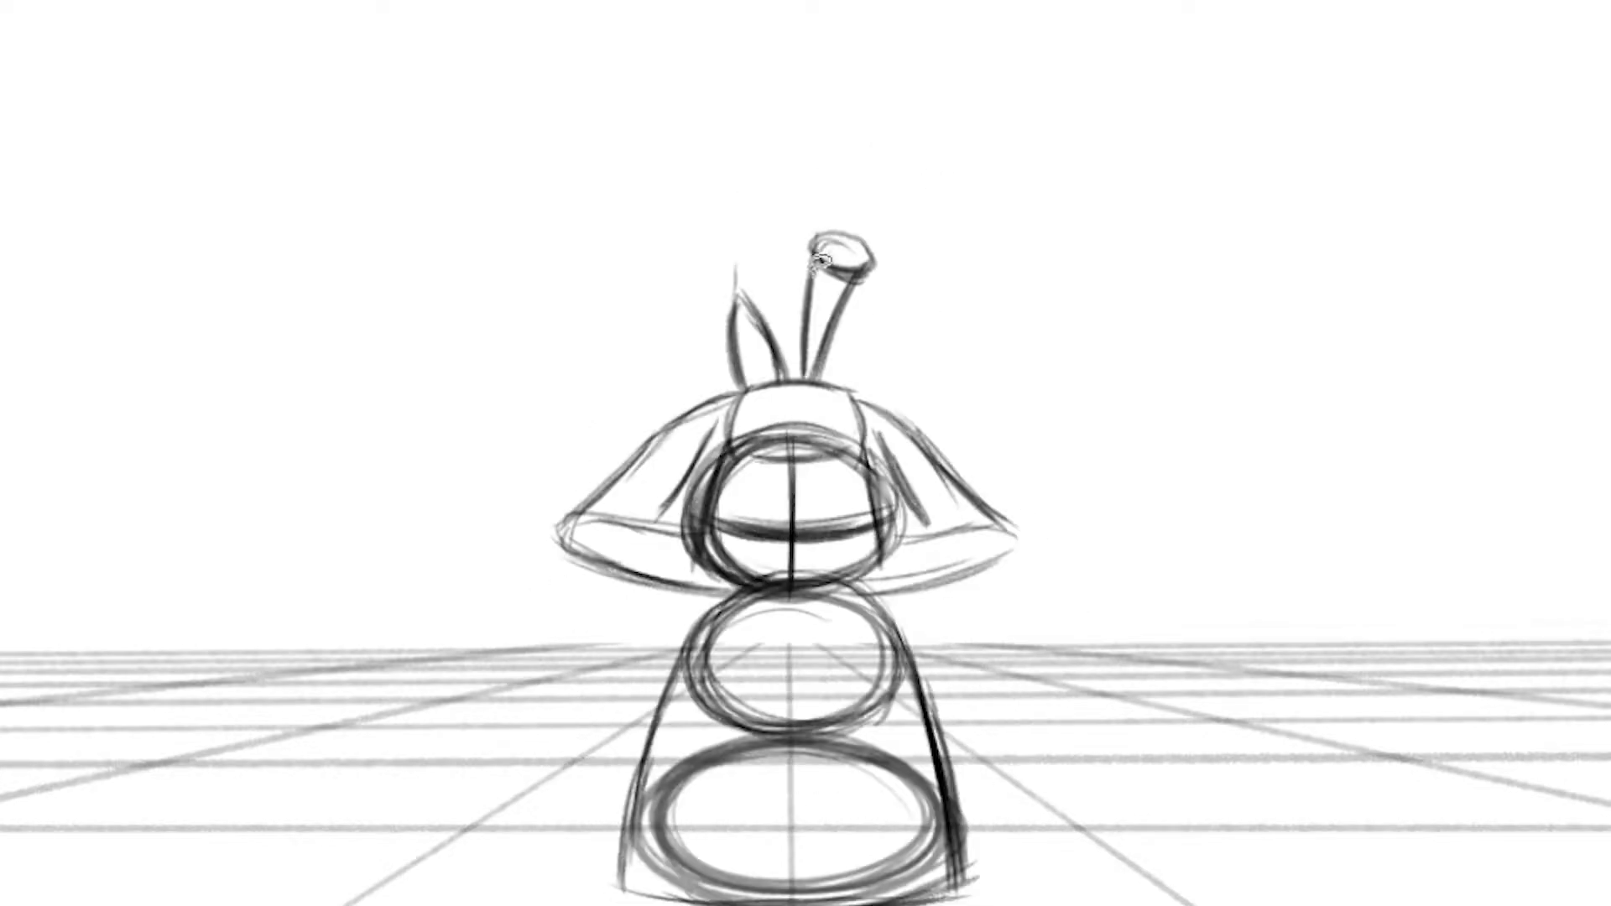
Adjust the rounded tip of the stem on the head and save the work
key(alt+s)
drag(829, 224, 827, 225)
drag(897, 267, 889, 263)
click(1005, 231)
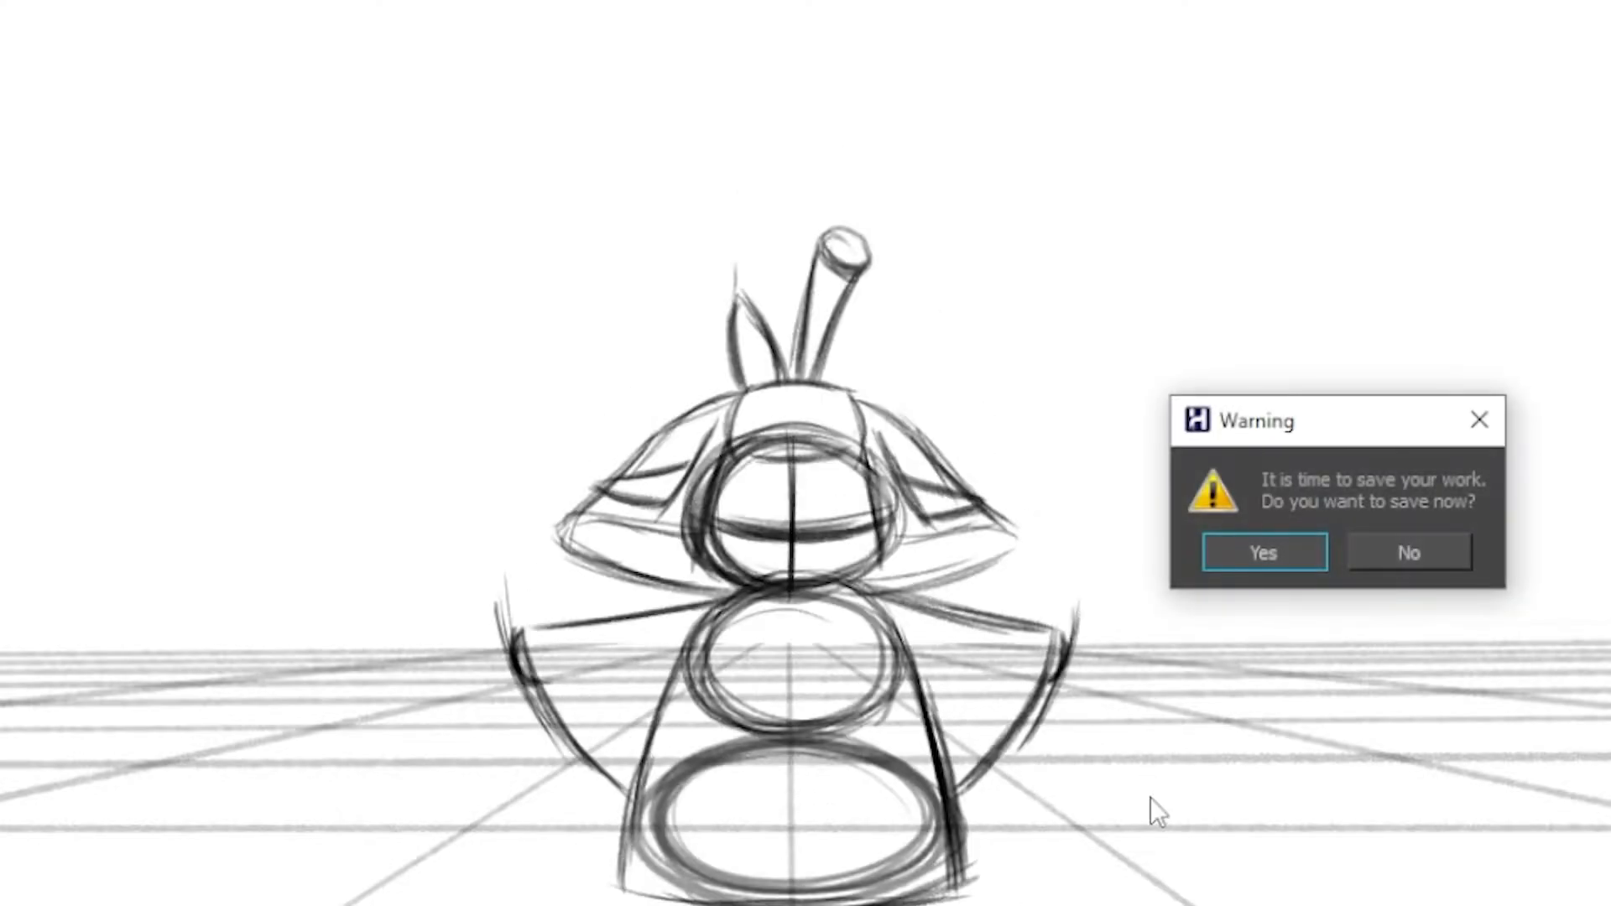
click(1269, 554)
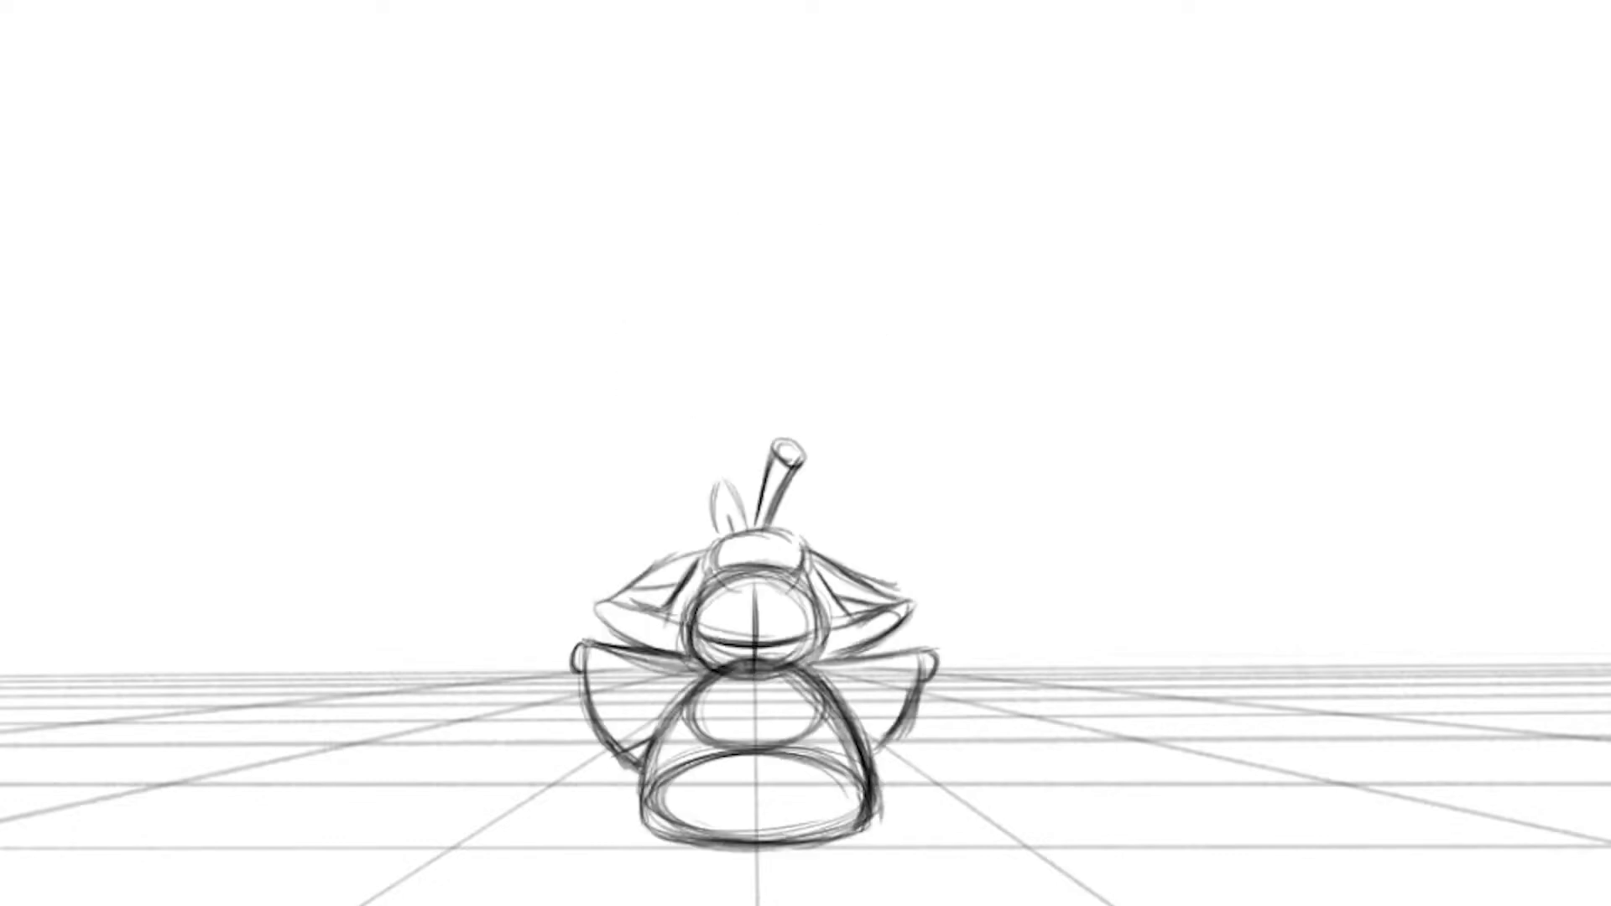
Flip between the squash and airborne drawings to examine the spacing of the jump
mouse_move(731, 411)
mouse_down()
mouse_move(741, 564)
mouse_move(816, 543)
mouse_move(783, 385)
mouse_move(752, 579)
mouse_move(823, 432)
mouse_move(705, 515)
mouse_move(839, 486)
mouse_move(729, 435)
mouse_move(825, 566)
mouse_move(737, 546)
mouse_up()
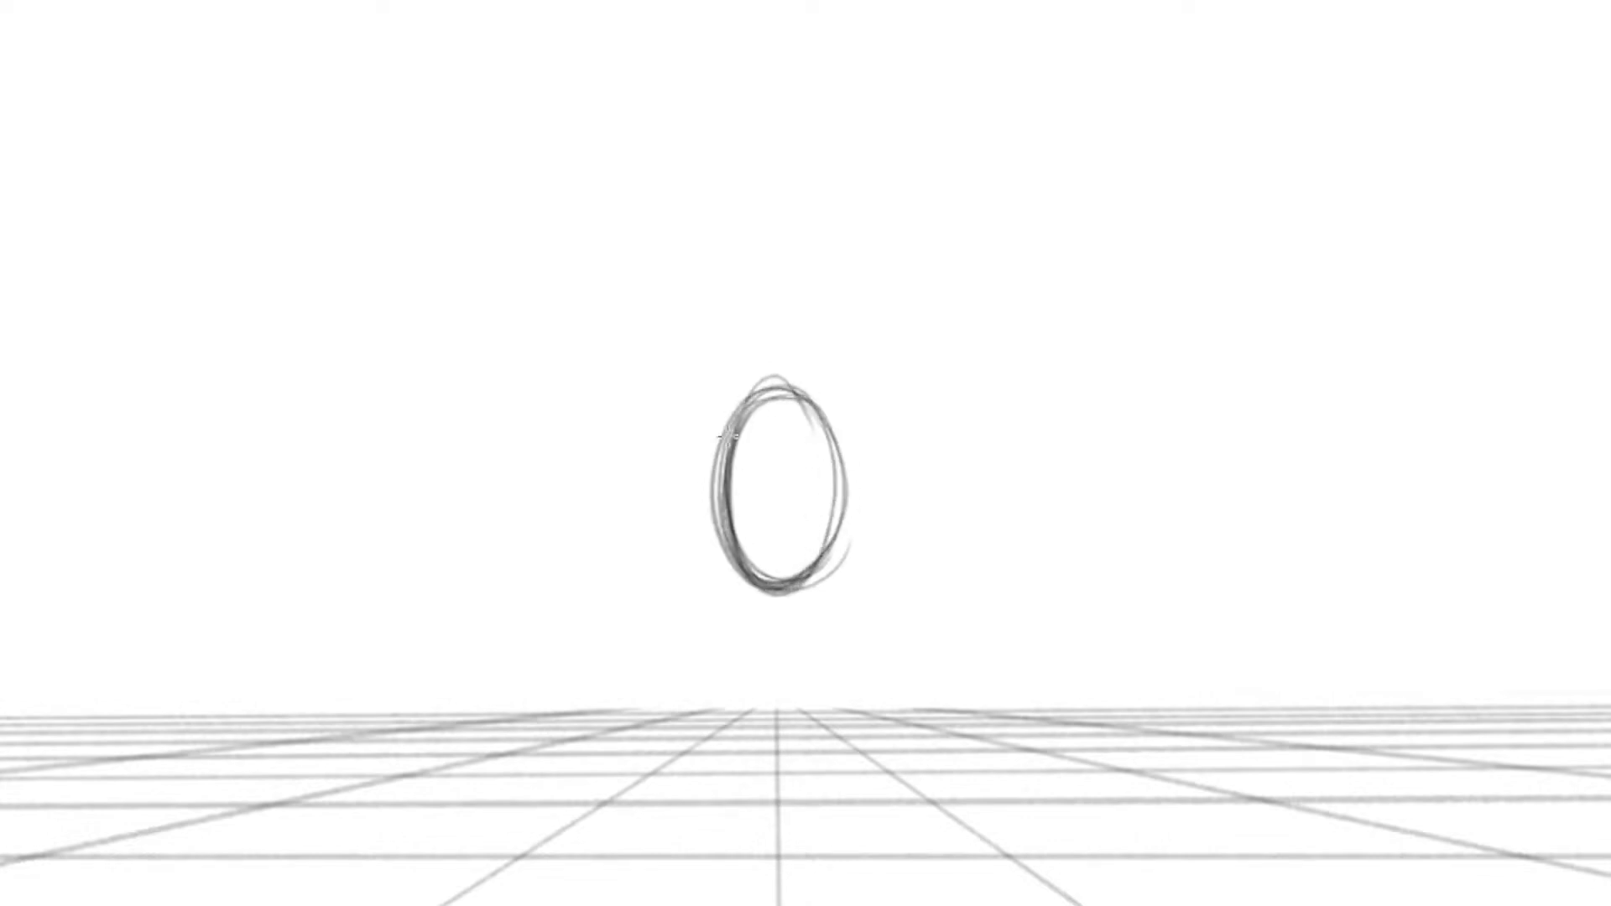
key(Left)
key(Right)
key(Right)
key(Left)
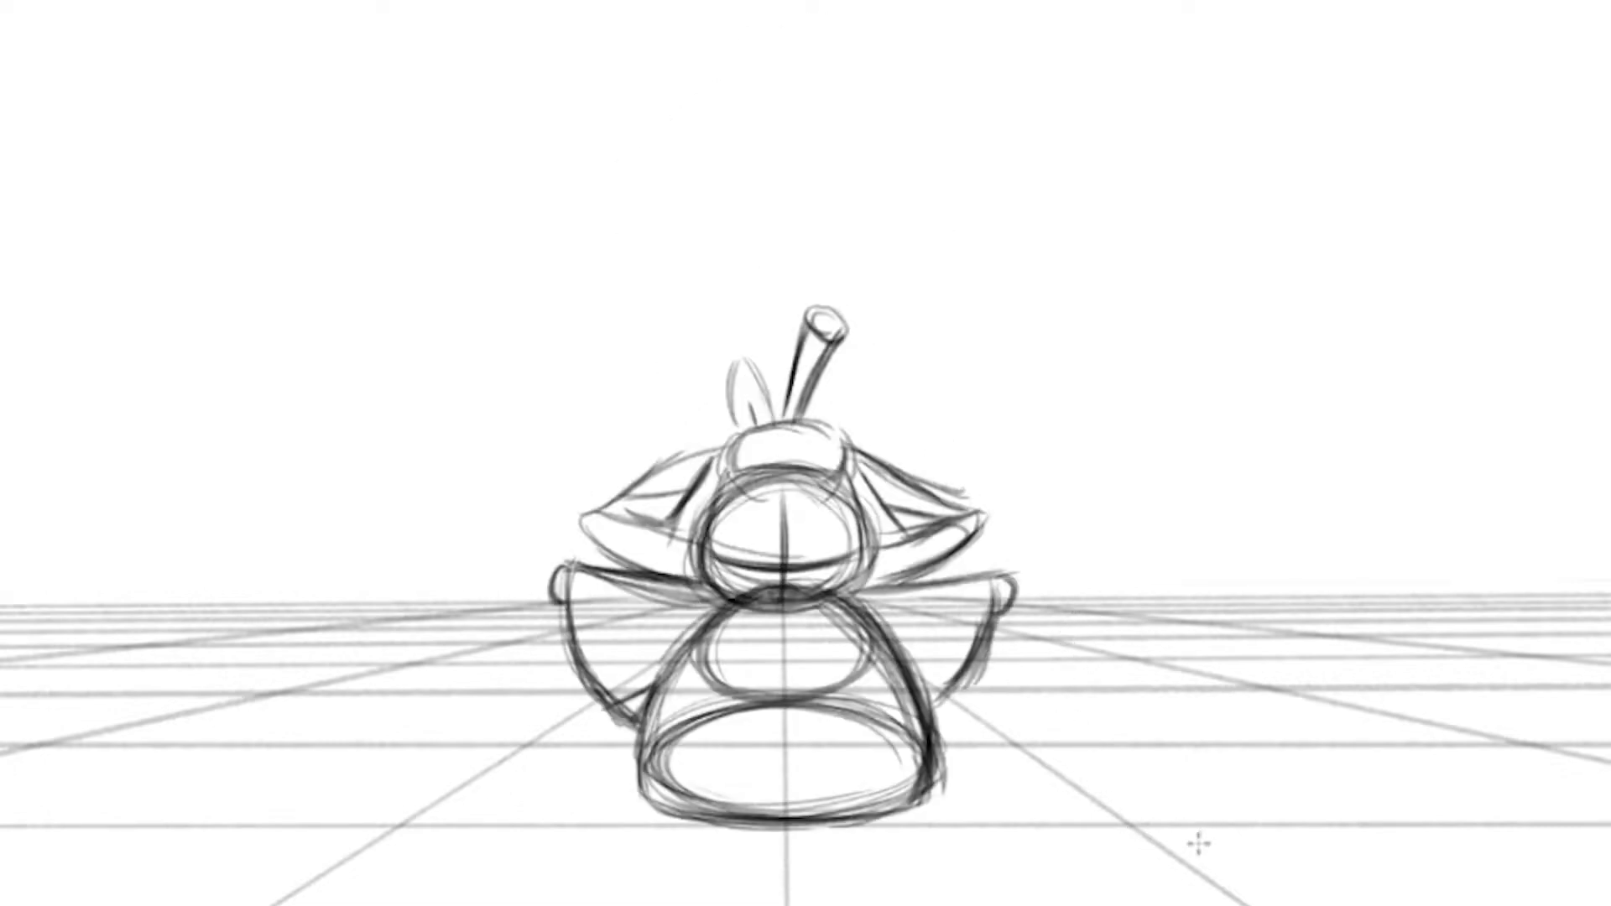
key(Left)
key(Left)
key(Right)
key(Right)
key(Left)
key(Left)
key(Right)
key(Right)
Rough in the left side and the curved hem of a tall, tapered body for a new jump pose
drag(584, 619, 596, 629)
mouse_move(965, 616)
mouse_down()
mouse_move(1020, 611)
mouse_move(969, 631)
mouse_up()
key(Left)
key(Right)
drag(780, 488, 694, 687)
drag(765, 497, 673, 762)
mouse_move(686, 779)
mouse_down()
mouse_move(764, 808)
mouse_move(843, 812)
mouse_up()
drag(698, 802, 855, 814)
drag(783, 477, 678, 766)
Sketch the right side of the tapered body, reinforce its hem and compare it with the earlier poses
mouse_move(796, 482)
mouse_down()
mouse_move(845, 552)
mouse_move(873, 724)
mouse_up()
drag(810, 480, 891, 791)
drag(678, 786, 888, 791)
drag(707, 780, 892, 782)
drag(784, 484, 720, 548)
mouse_move(801, 465)
mouse_down()
mouse_move(862, 572)
mouse_move(898, 777)
mouse_up()
drag(843, 520, 902, 774)
drag(790, 453, 898, 772)
key(Left)
key(Left)
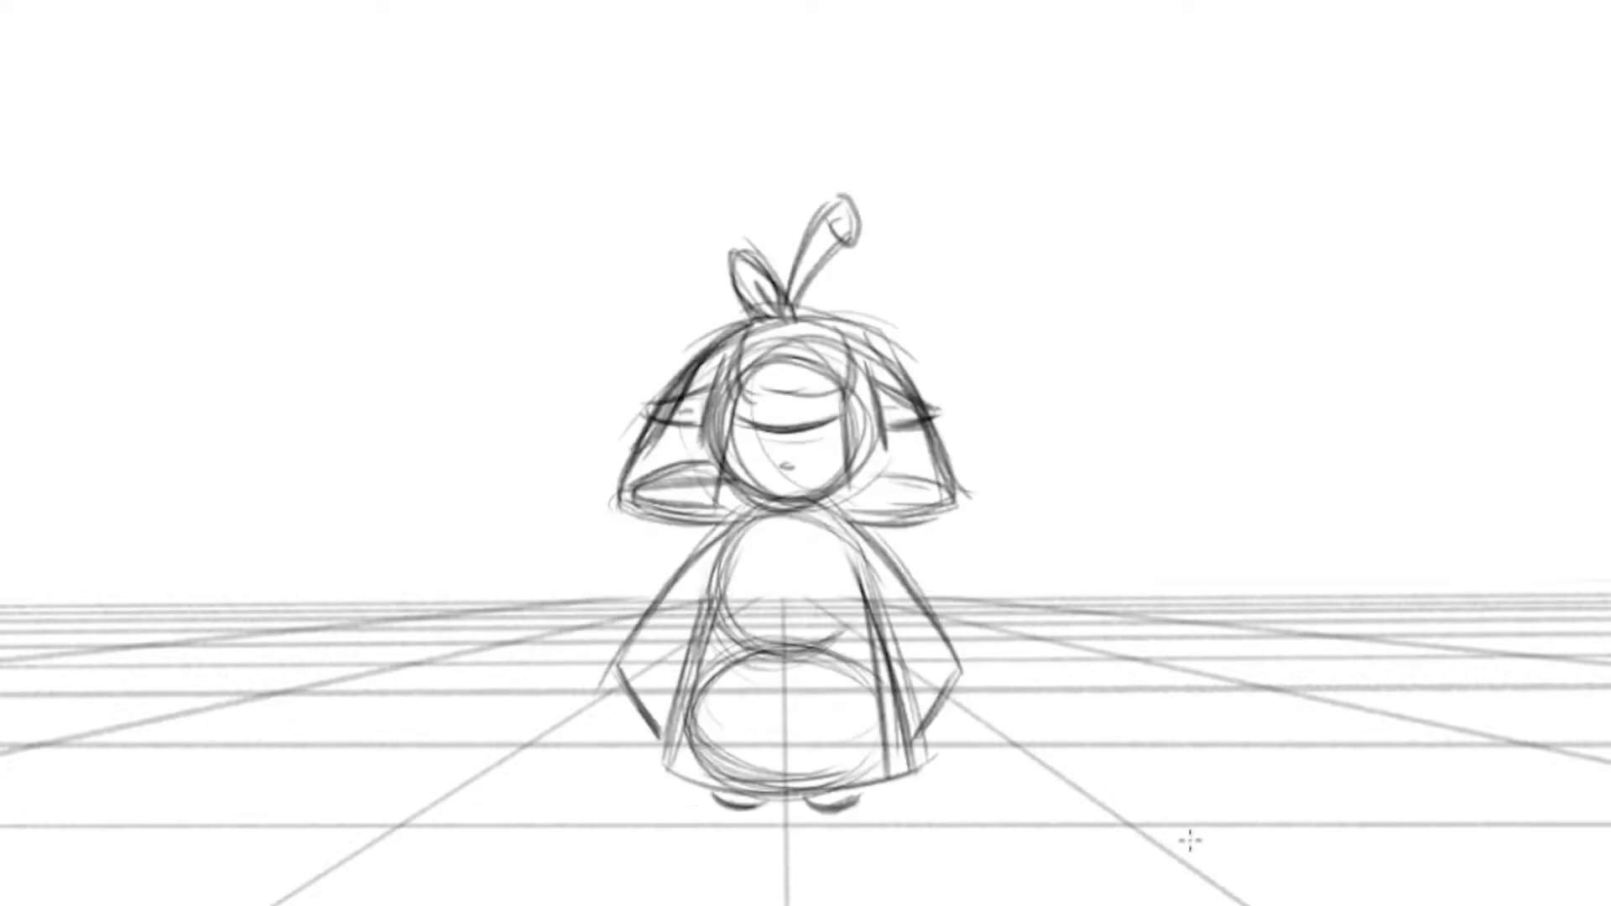